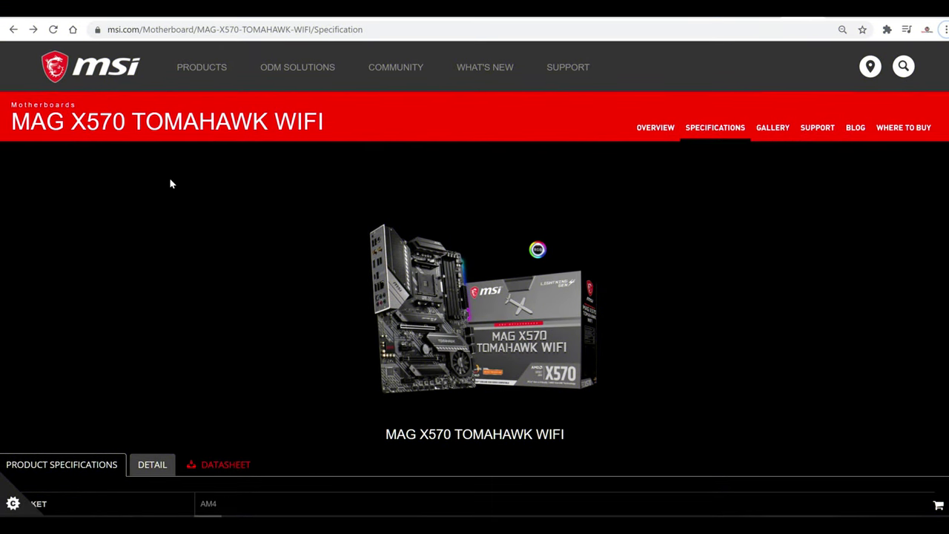
- Check in the board's detailed specifications that it supports AMD Ryzen 5000 Series processors
scroll(146, 123, down, 4)
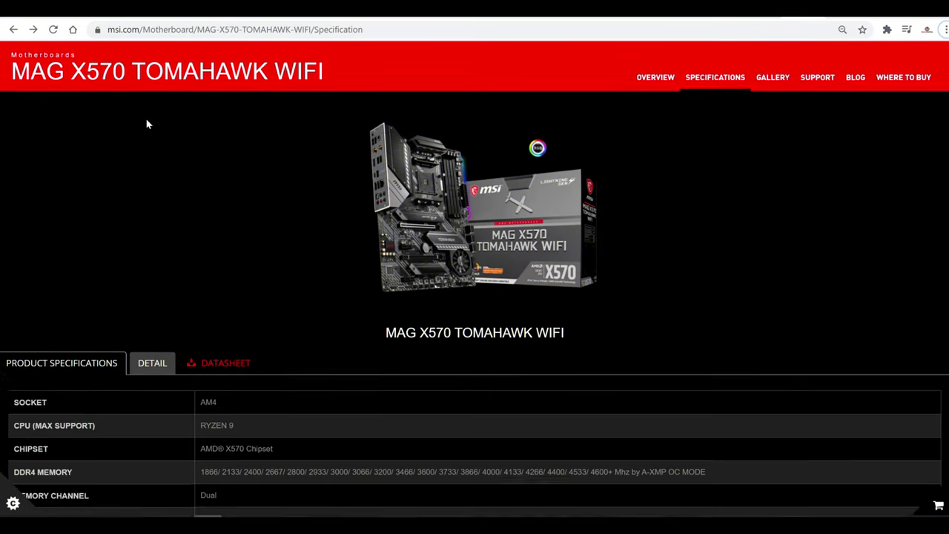
scroll(330, 249, up, 2)
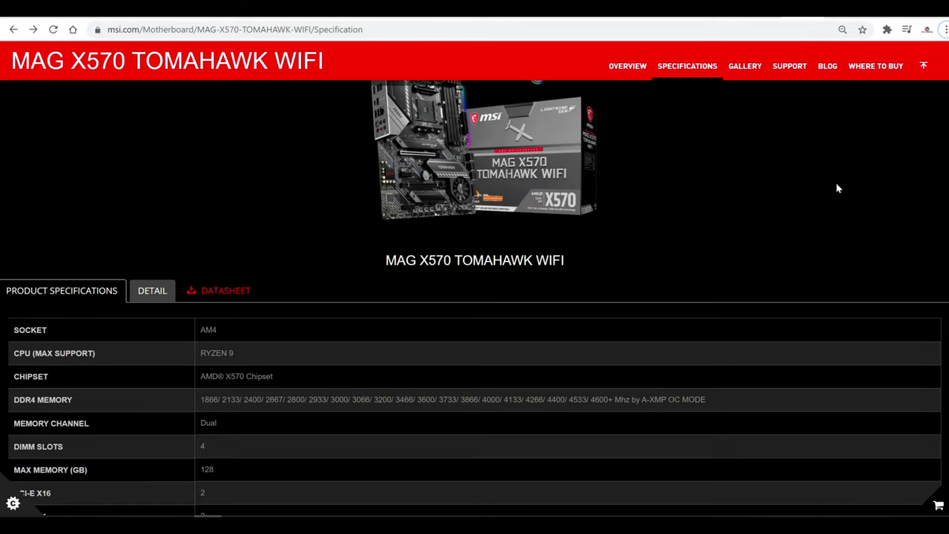
scroll(314, 242, down, 2)
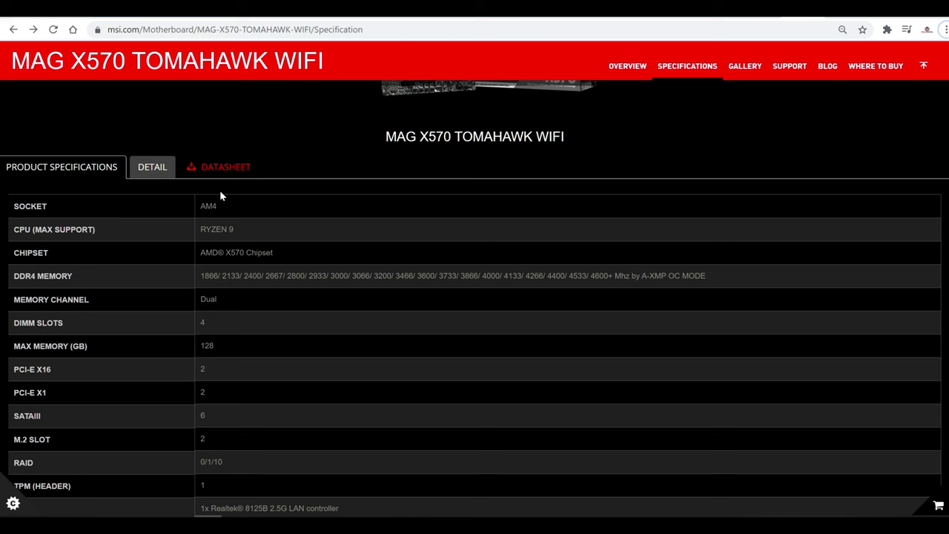
click(159, 169)
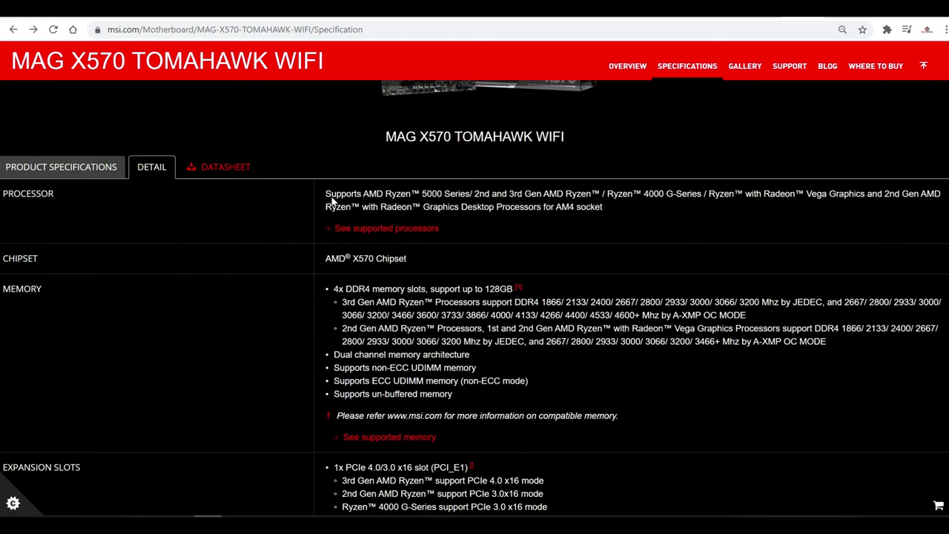
mouse_move(324, 197)
mouse_down()
mouse_move(480, 196)
mouse_move(470, 200)
mouse_up()
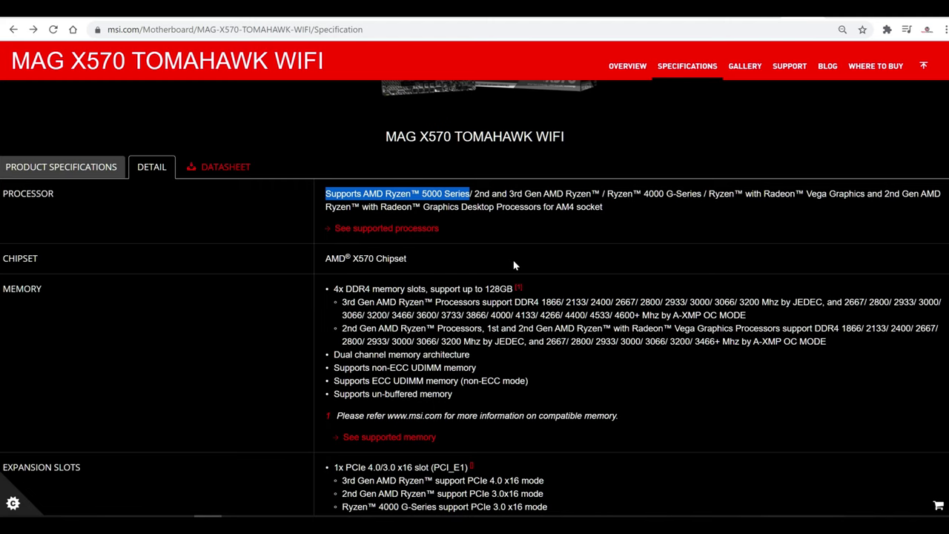
- Download the latest 7C84v153 BIOS zip from the board's support page
click(788, 66)
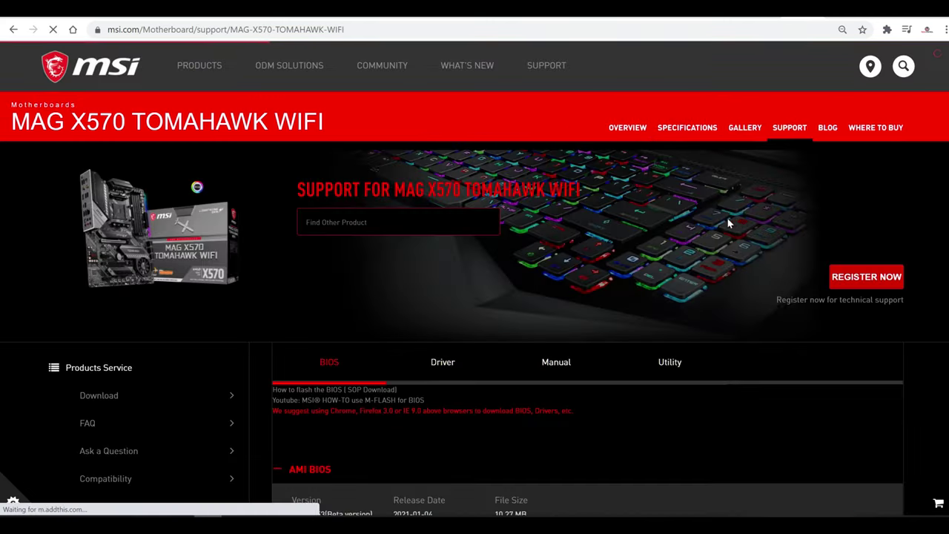
scroll(723, 223, down, 2)
click(376, 207)
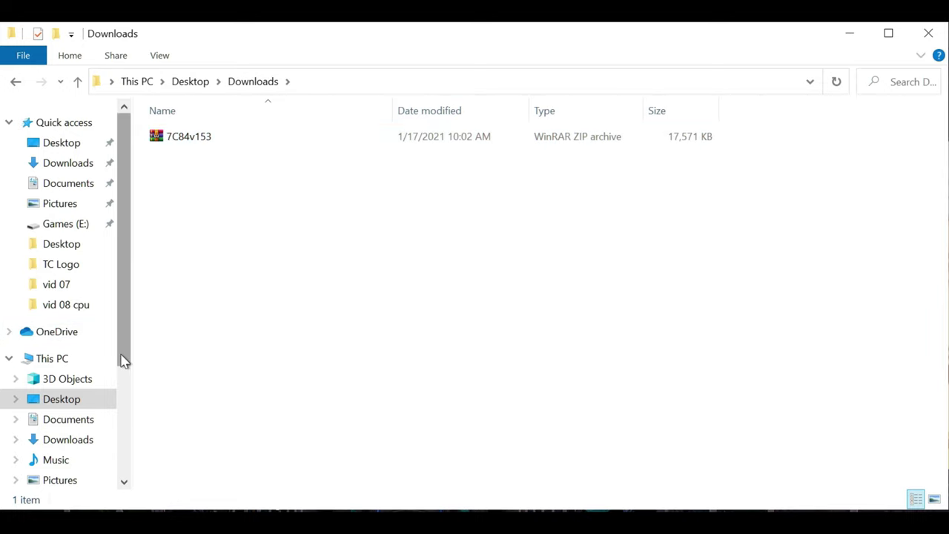
- Confirm the PORTABLE US (F:) drive is empty, then return to This PC
scroll(73, 389, down, 5)
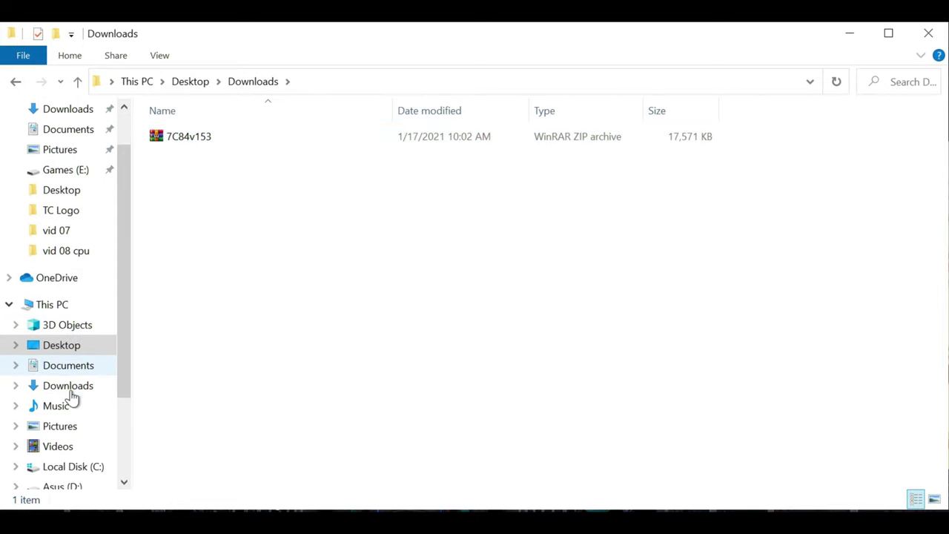
scroll(72, 398, down, 1)
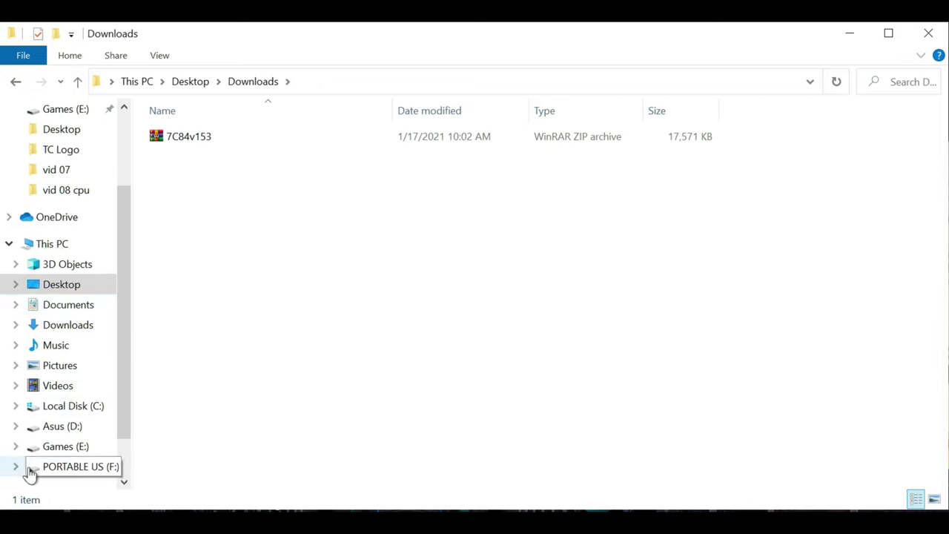
click(58, 472)
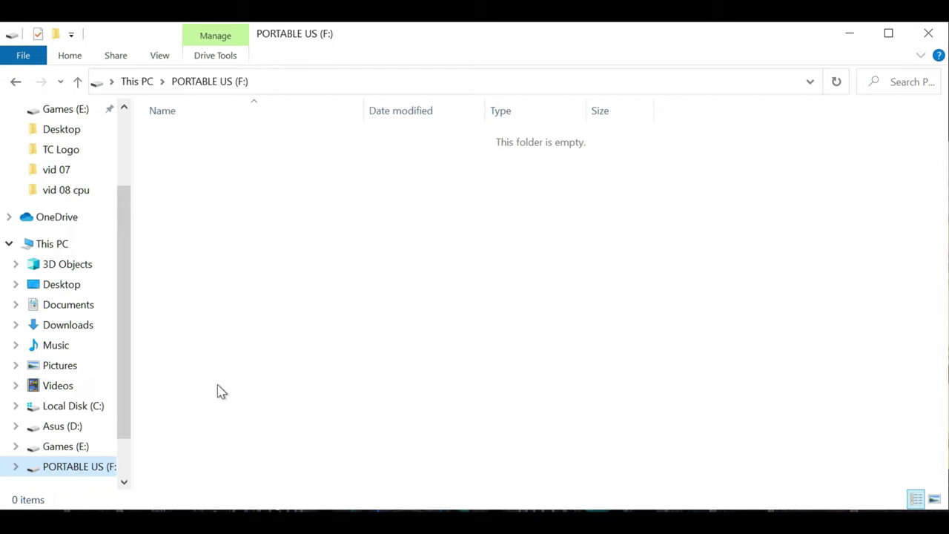
scroll(76, 303, up, 3)
scroll(104, 208, up, 3)
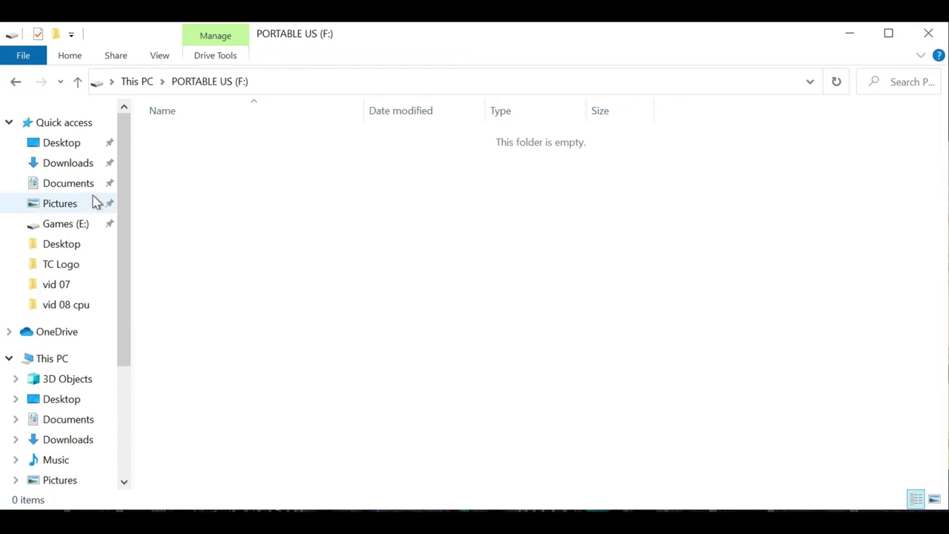
click(59, 354)
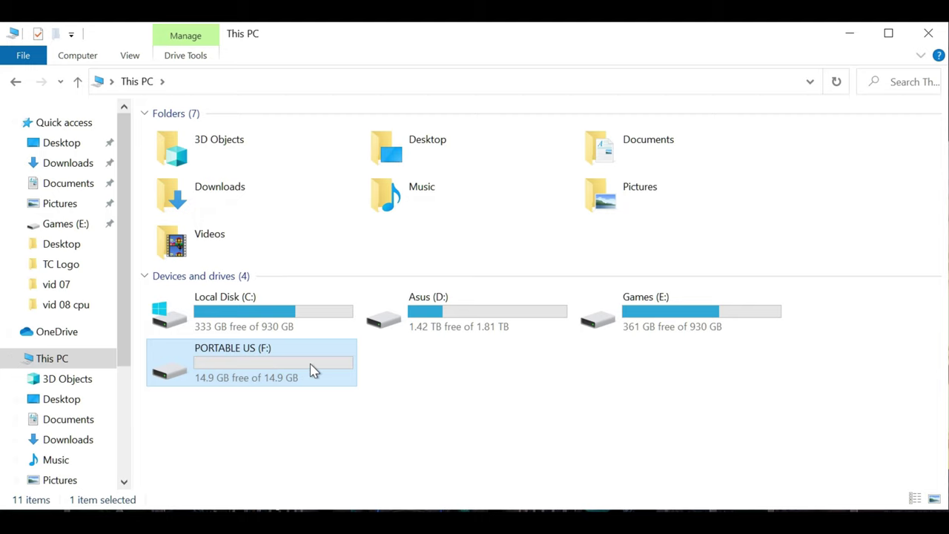
- Quick-format PORTABLE US (F:) as FAT32, accepting the data-erase warning
right_click(312, 370)
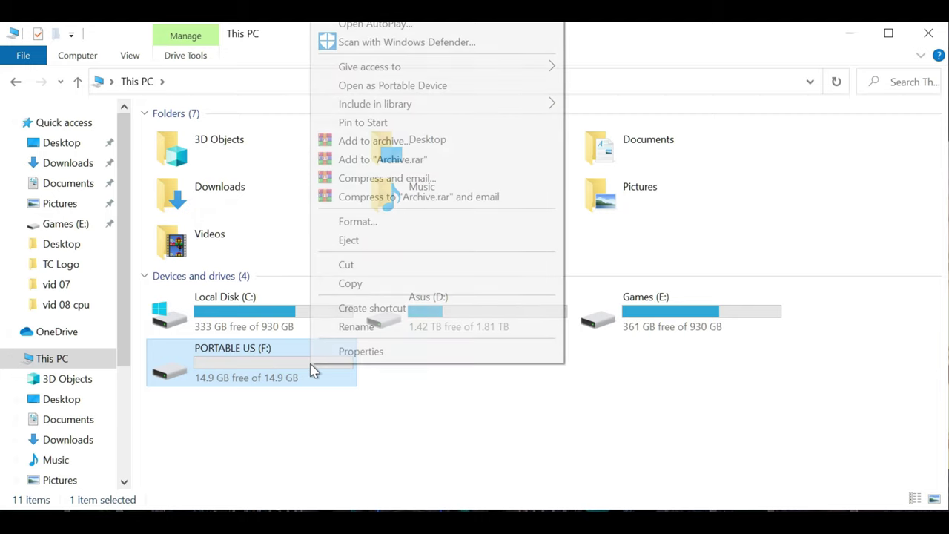
click(465, 222)
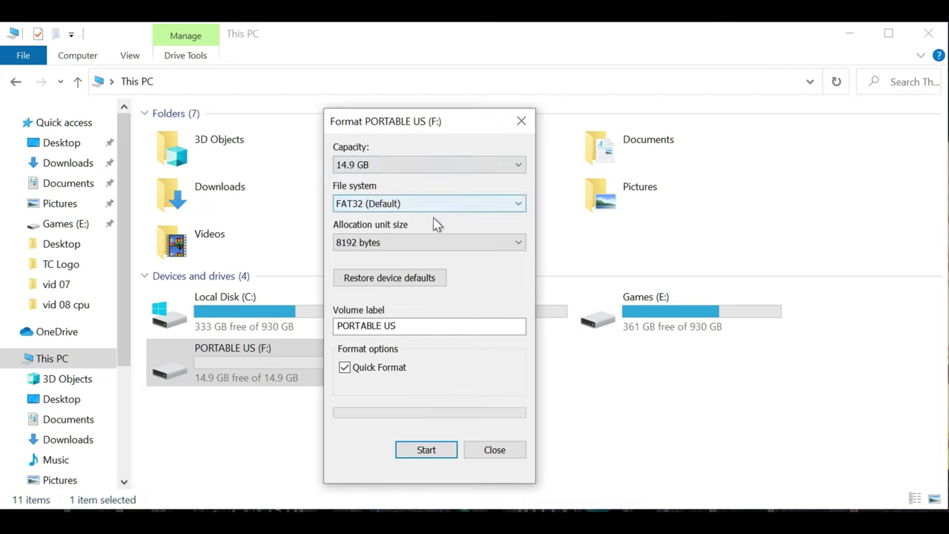
click(345, 371)
click(345, 371)
click(412, 454)
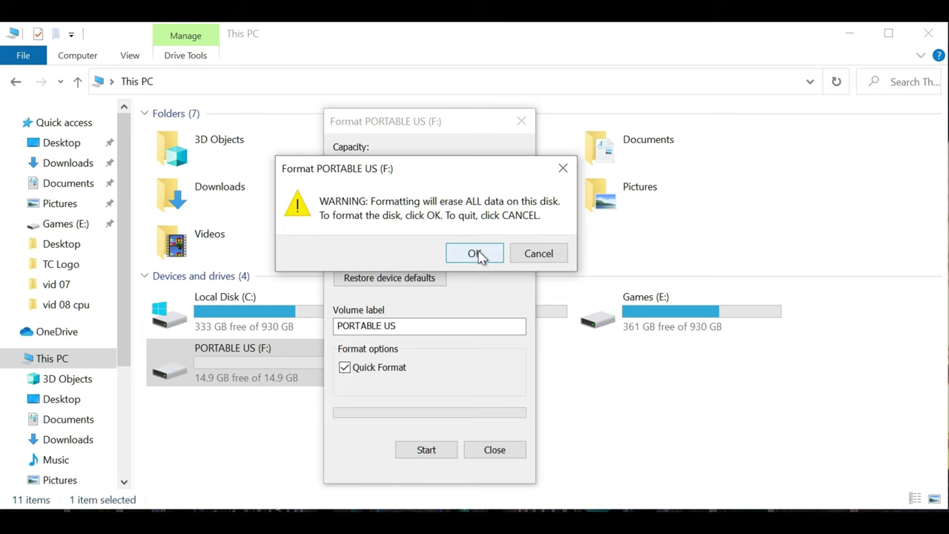
click(478, 254)
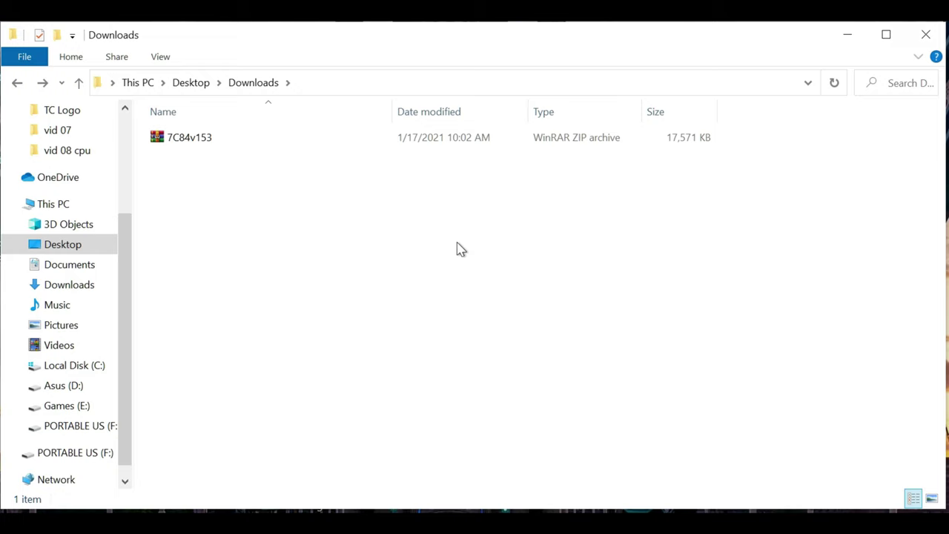
- Extract the 7C84v153 zip archive into the Downloads folder
click(251, 141)
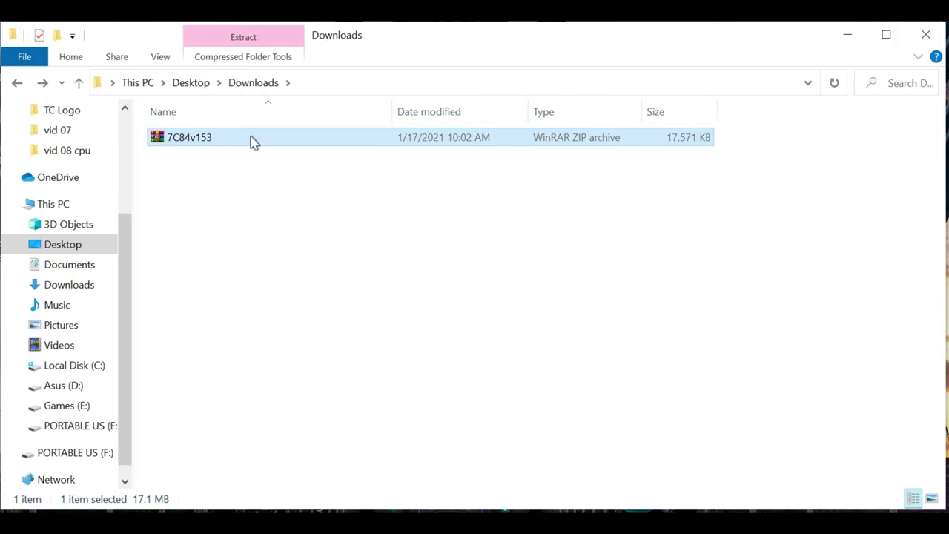
right_click(251, 141)
click(382, 220)
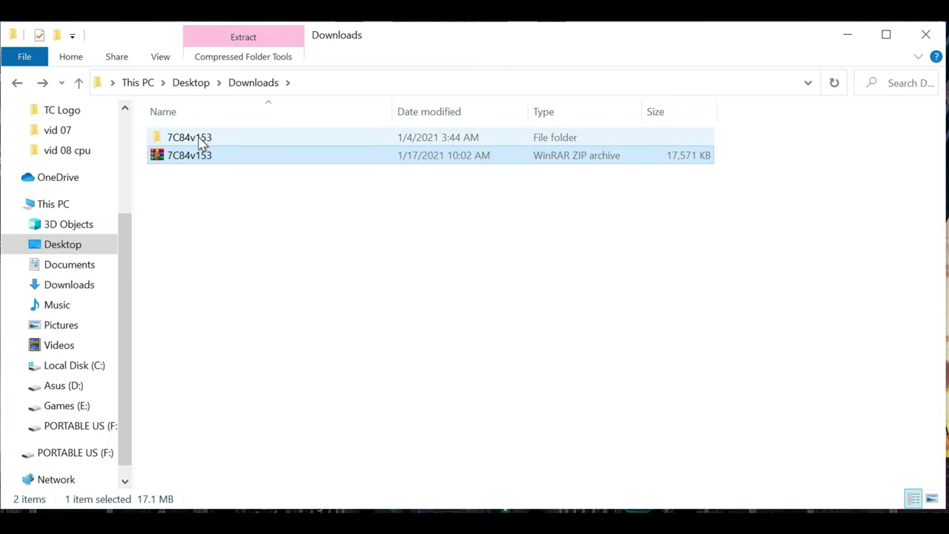
- Copy the E7C84AMS.153 BIOS file from the extracted 7C84v153 folder
double_click(207, 140)
click(348, 140)
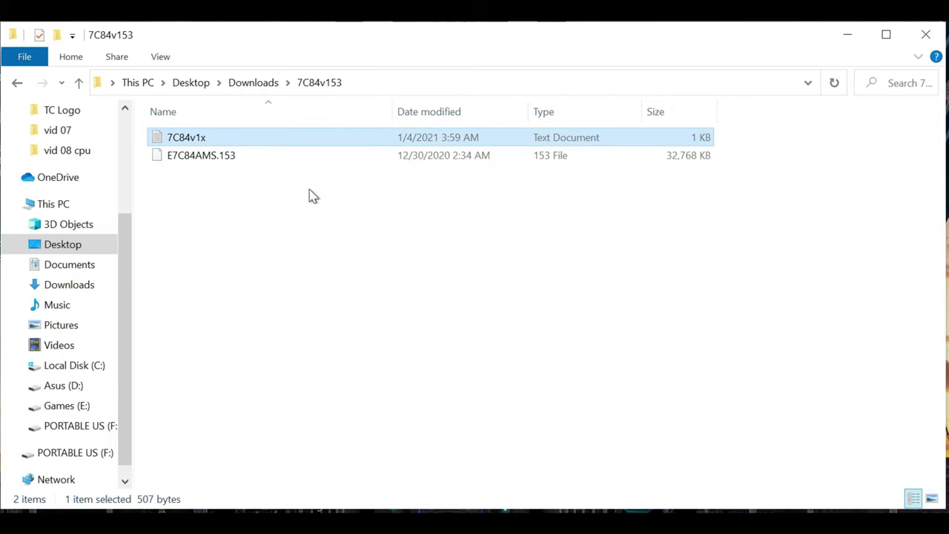
click(249, 163)
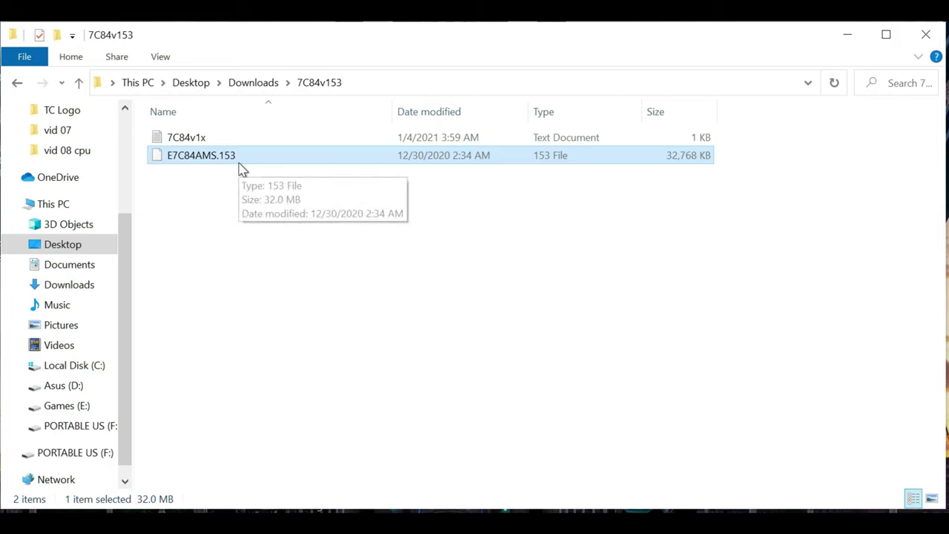
right_click(211, 156)
click(309, 409)
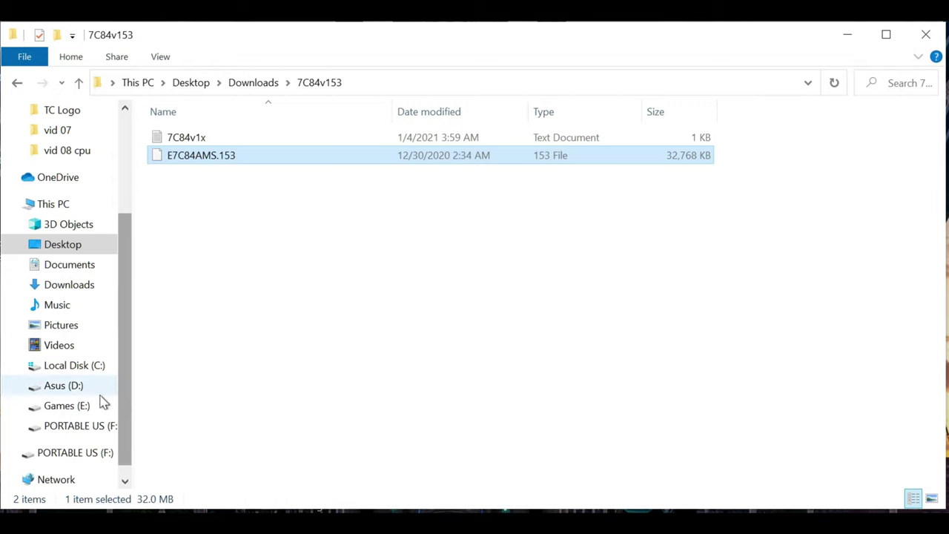
scroll(99, 401, down, 1)
- Paste the BIOS file onto the PORTABLE US (F:) drive
click(79, 432)
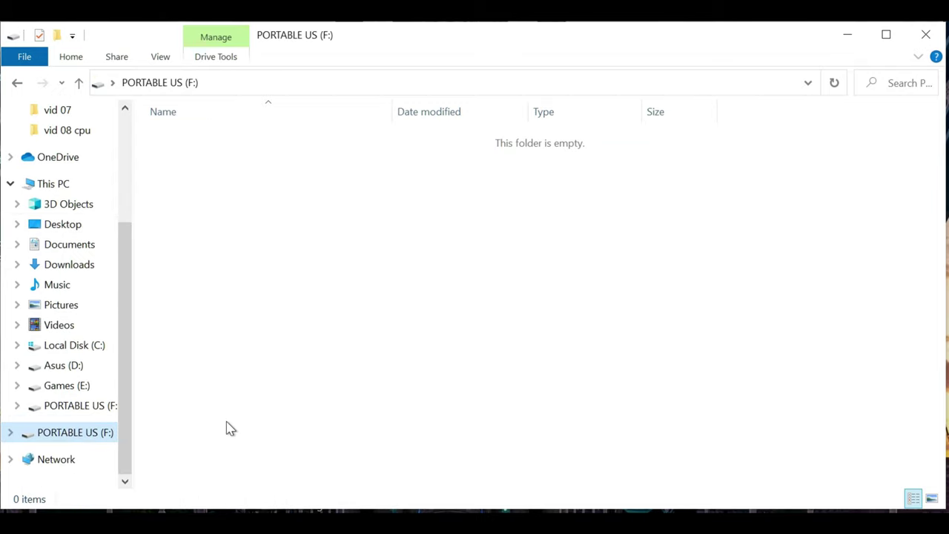
right_click(310, 203)
click(438, 327)
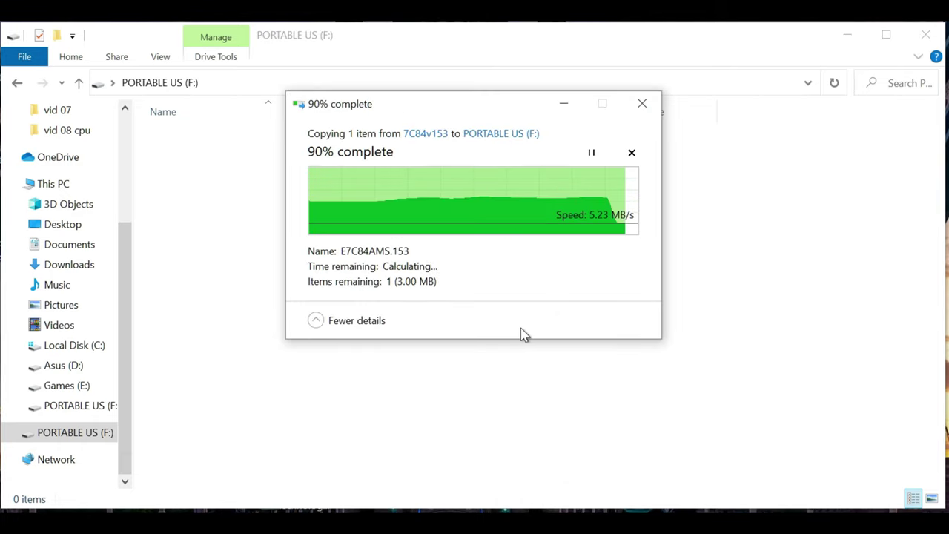
- Rename the pasted BIOS file to MSI.ROM, accepting the extension change
click(261, 139)
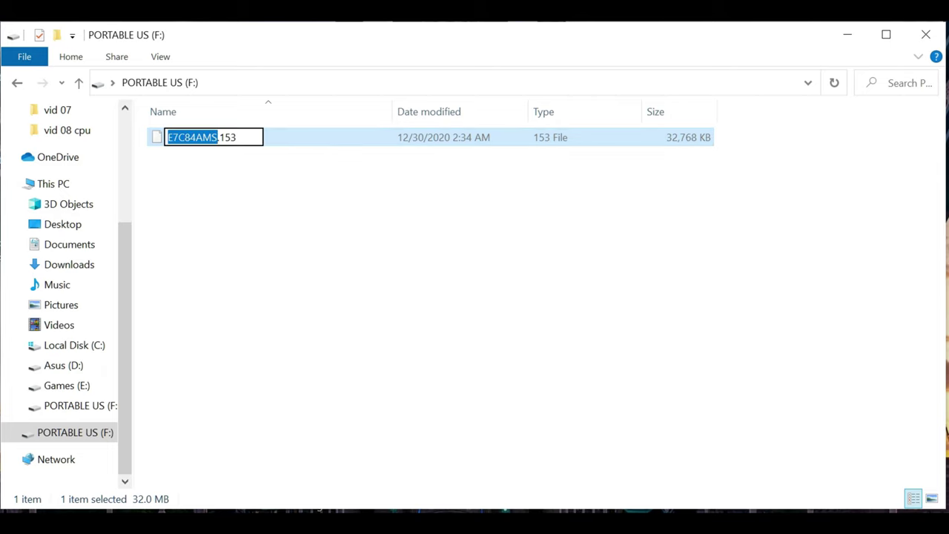
key(ctrl+a)
key(Caps_Lock)
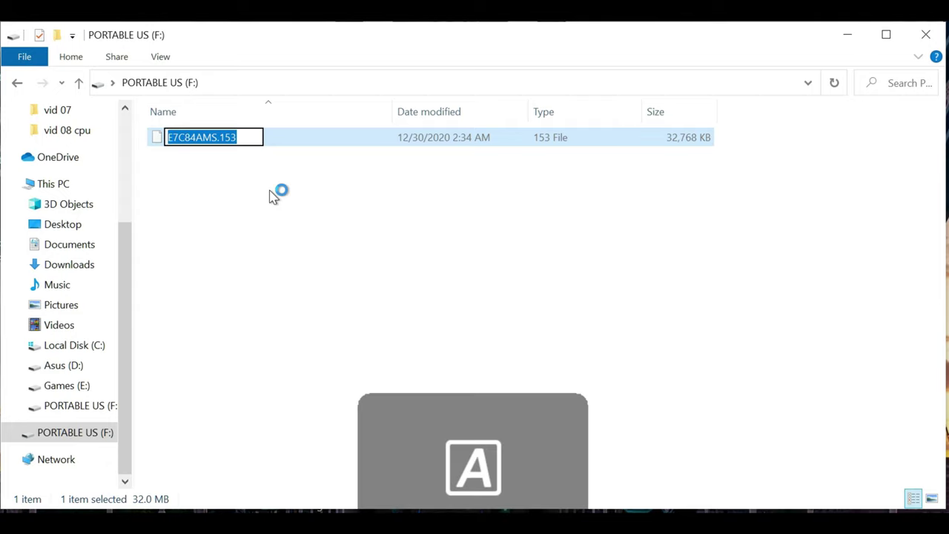
text(MSI.RO)
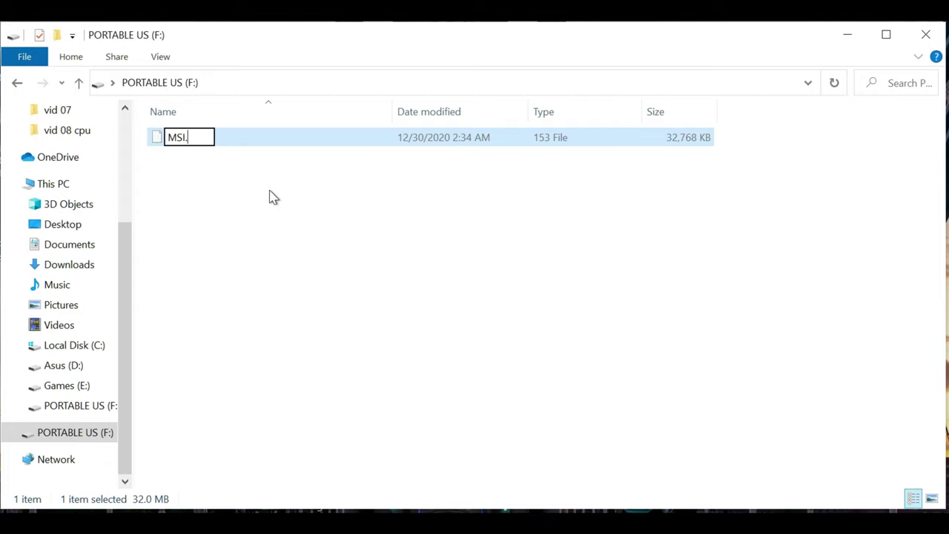
text(M)
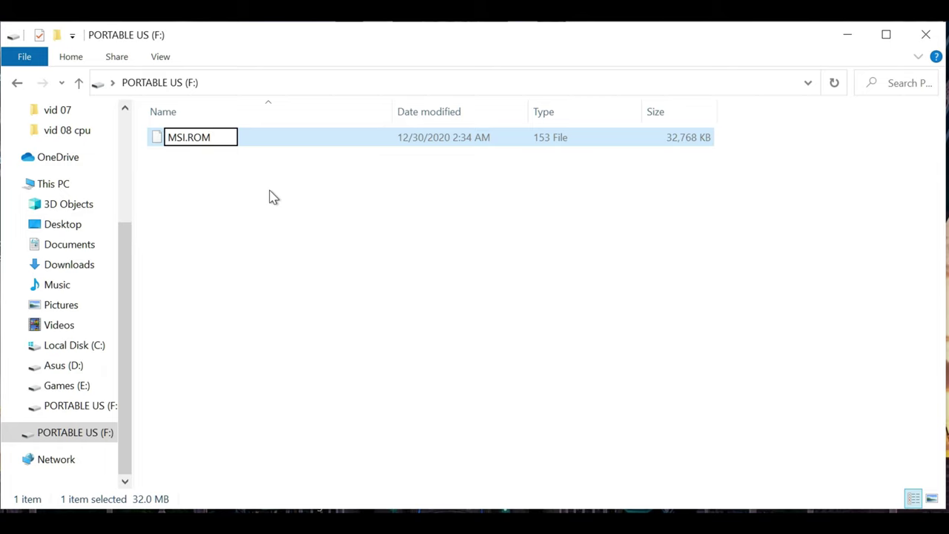
key(Return)
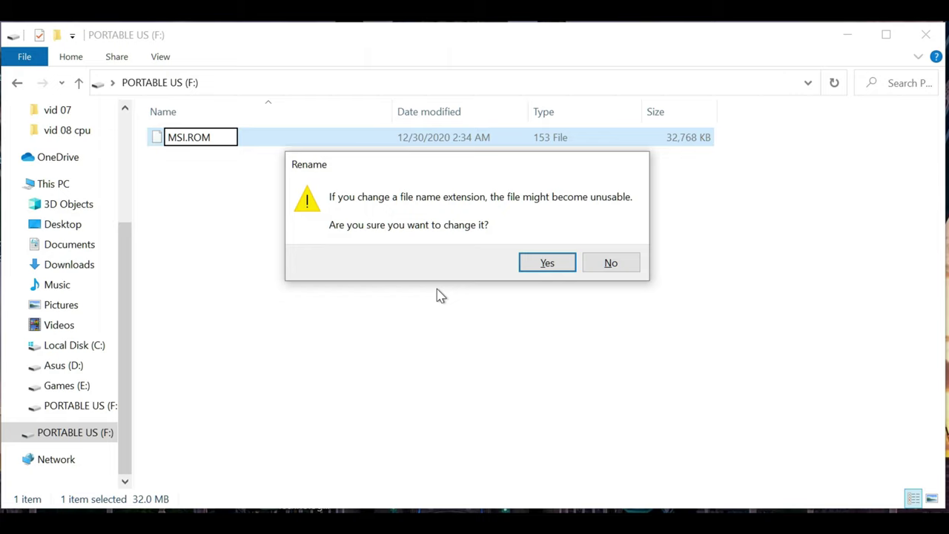
click(535, 264)
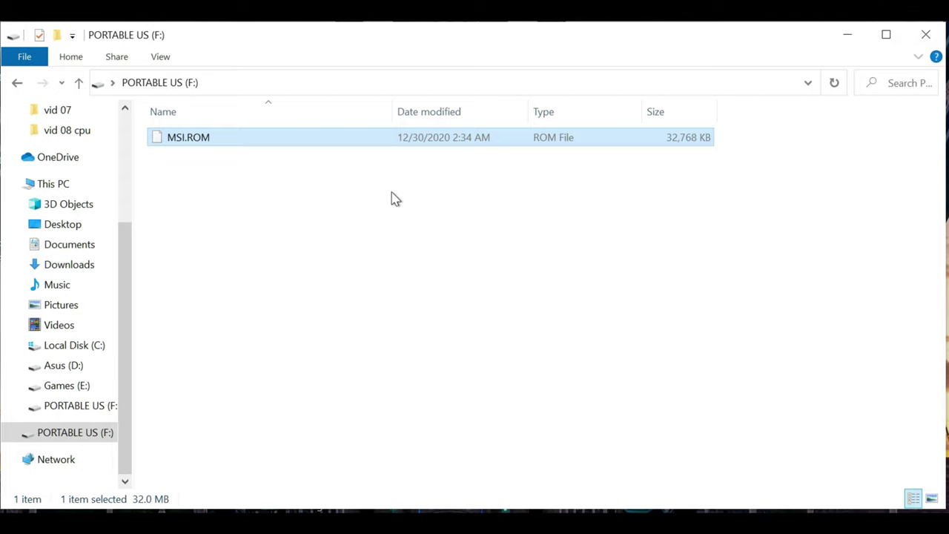
click(269, 170)
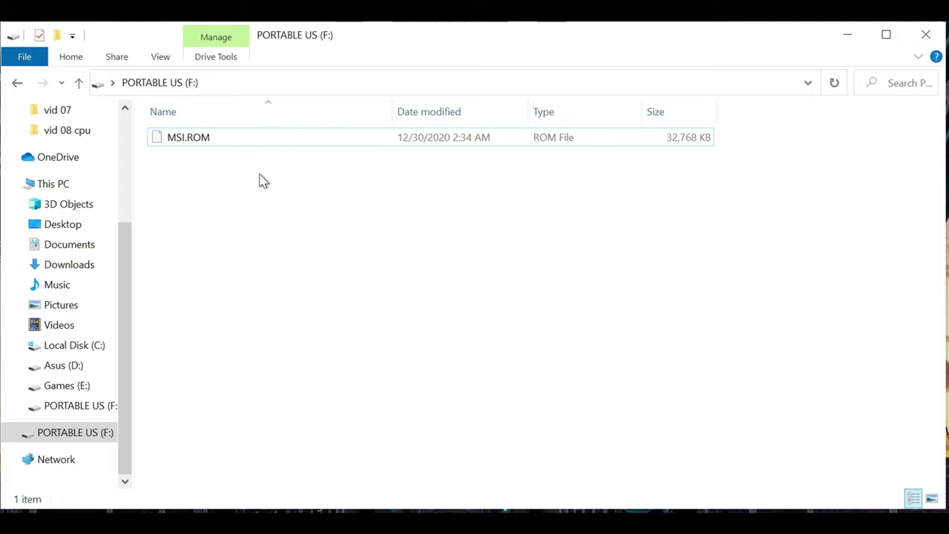